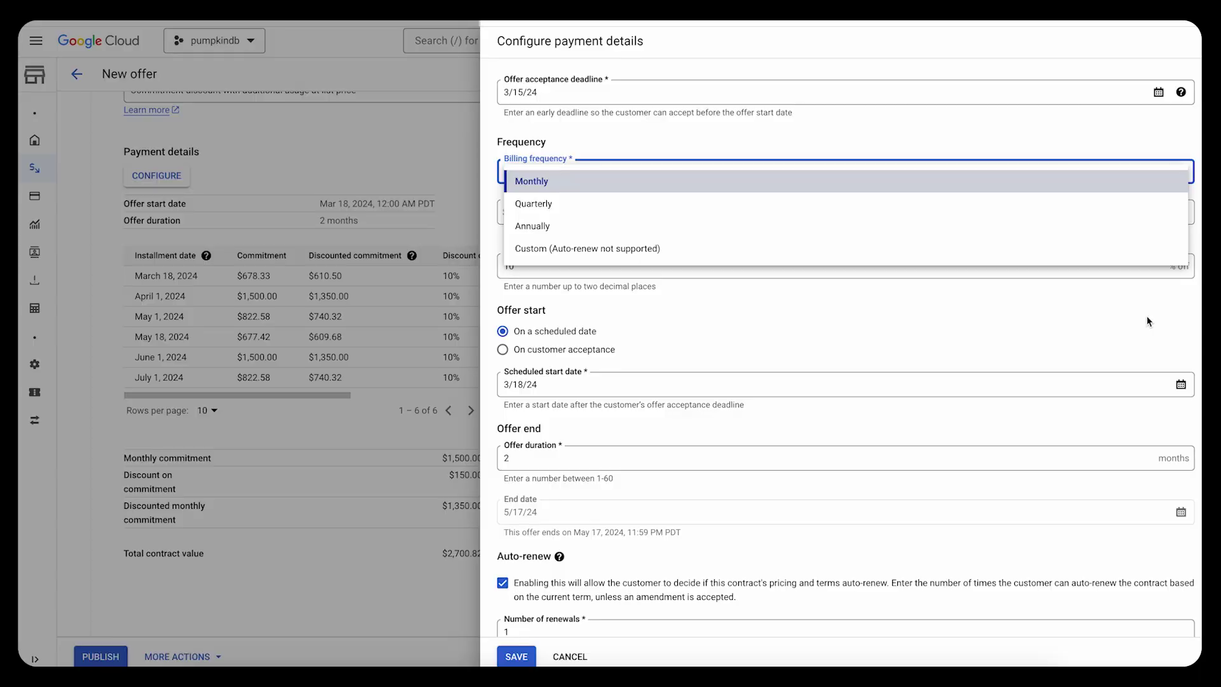
{"action": "scroll", "coordinate": [1132, 376], "scroll_direction": "down", "scroll_amount": 4}
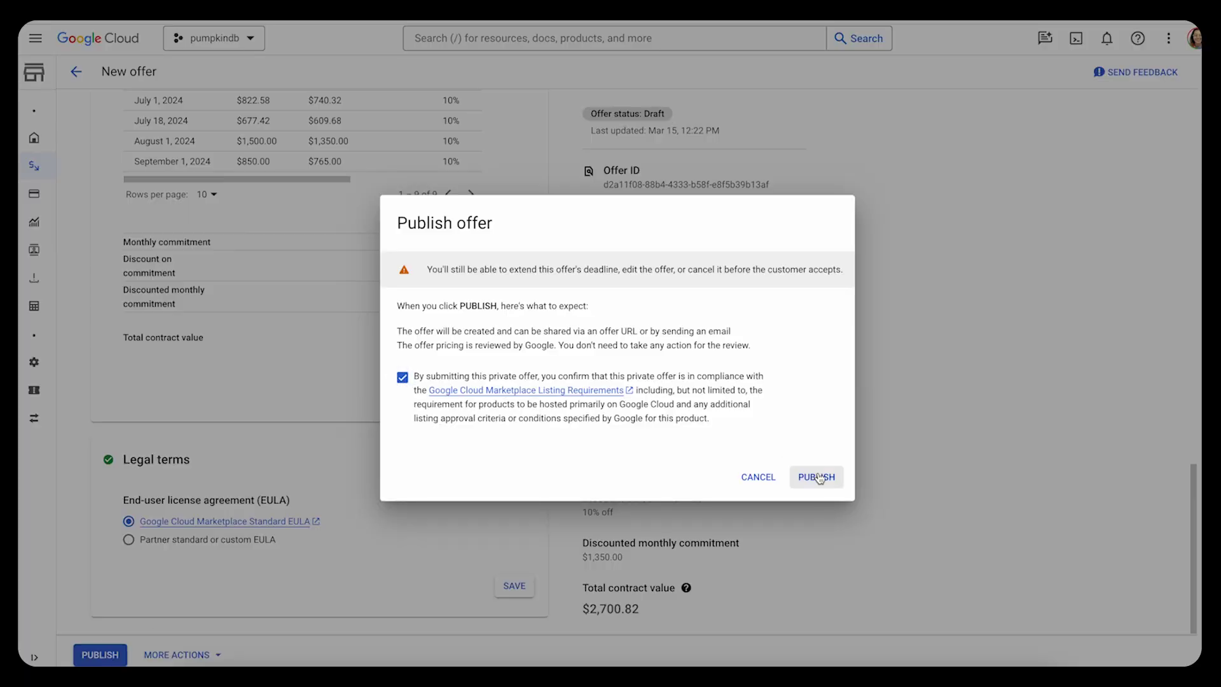
Publish the private offer with its payment schedule to get the Share Offer URL.
{"action": "left_click", "coordinate": [821, 477]}
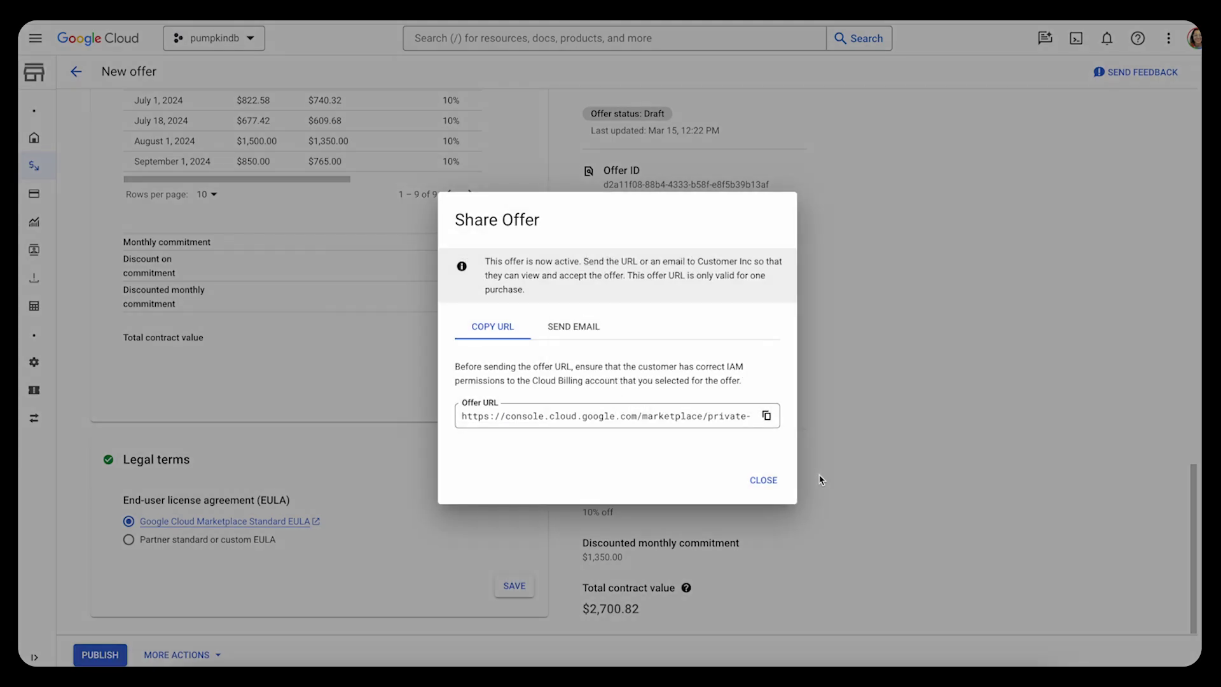